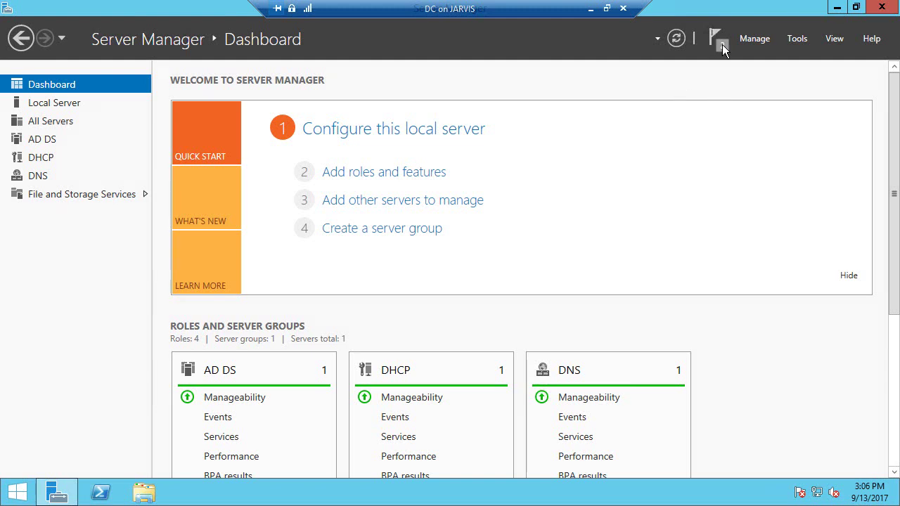
Open the DHCP management console, widen its window and tree, and expand the dc.exclarus.com server and its IPv4 node.
left_click(797, 41)
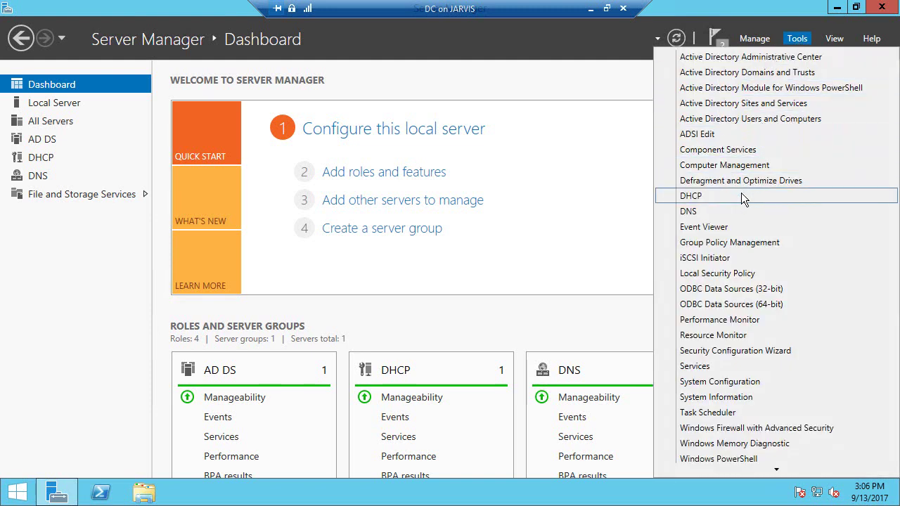
left_click(723, 196)
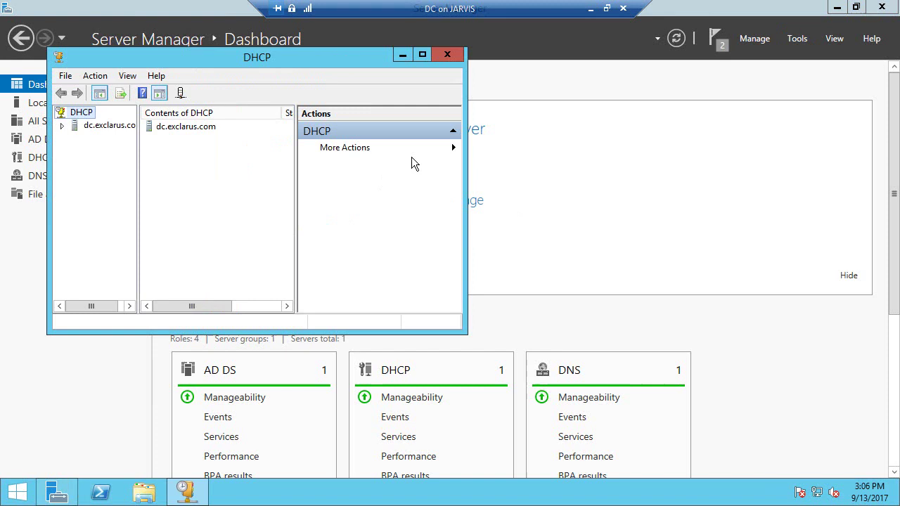
left_click_drag(464, 147, 633, 147)
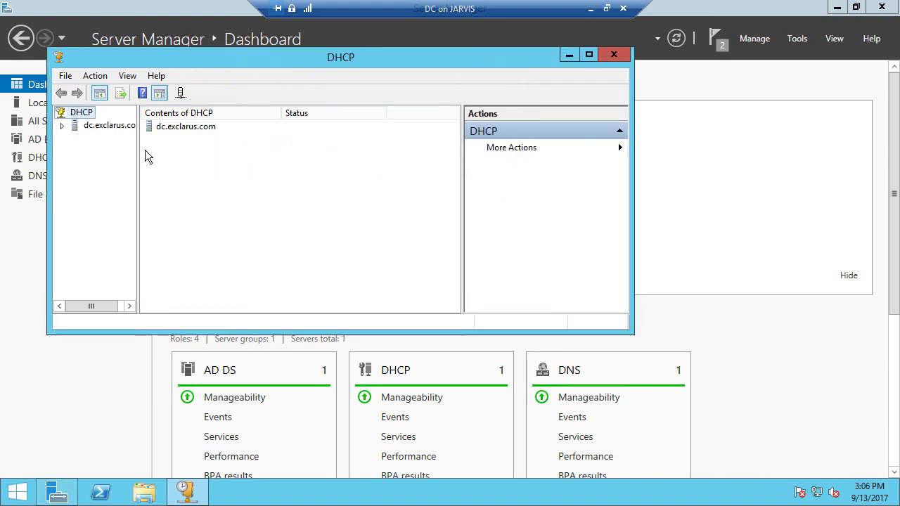
left_click(62, 125)
left_click_drag(137, 156, 223, 161)
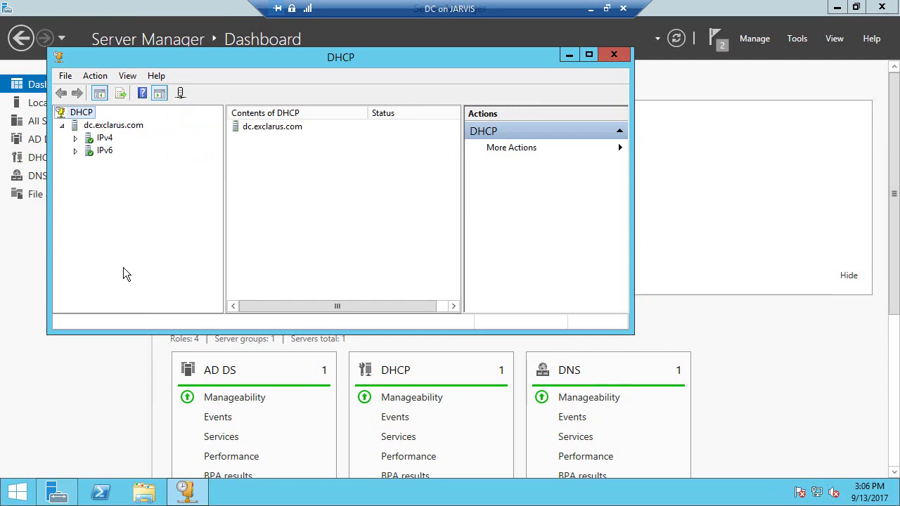
left_click(76, 139)
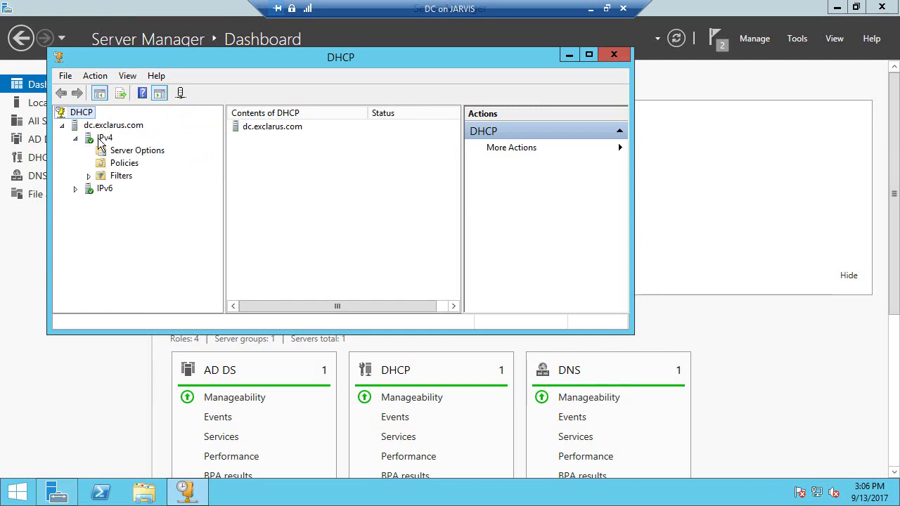
Start a new scope under IPv4 and name it Default.
left_click(105, 138)
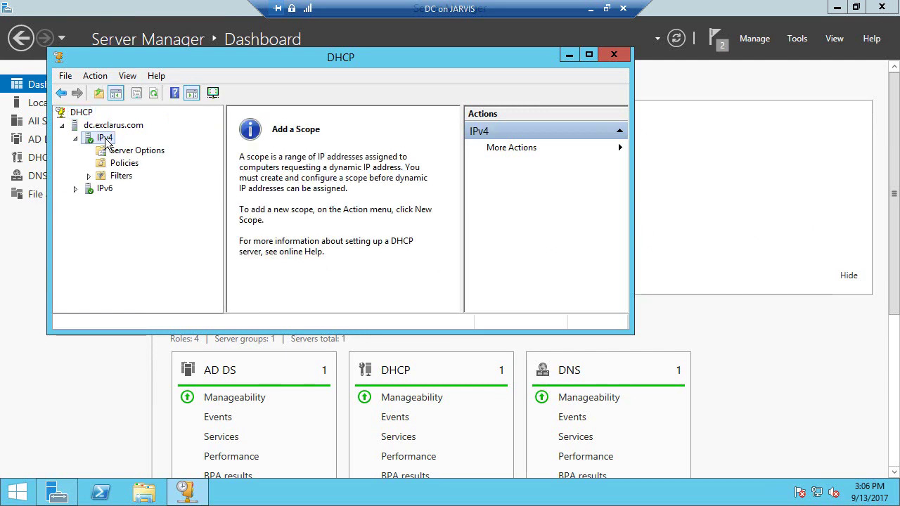
right_click(106, 138)
left_click(127, 165)
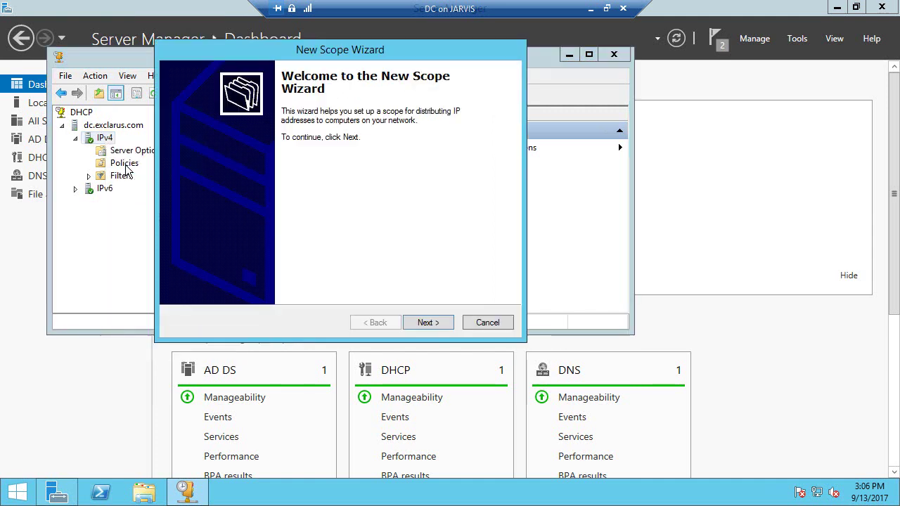
left_click(432, 324)
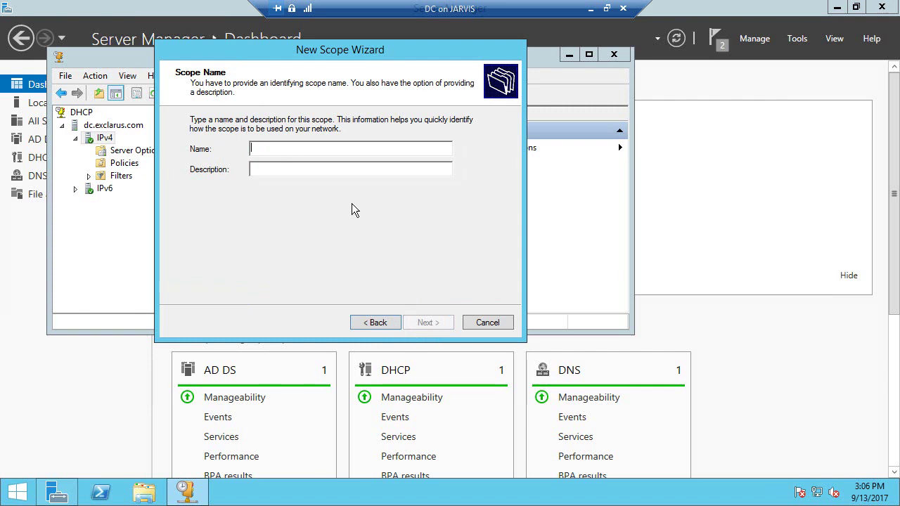
type("Defalu")
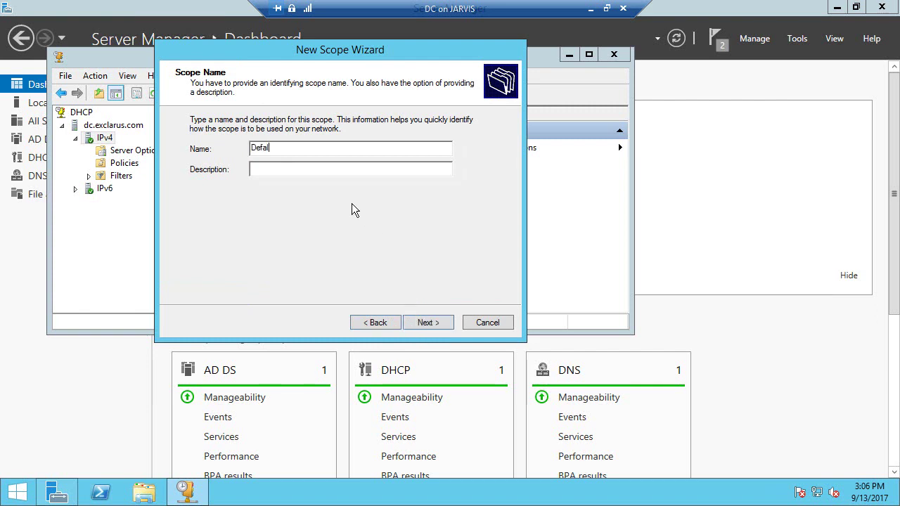
key("BackSpace")
key("BackSpace")
type("ult")
left_click(428, 322)
Set the scope's start IP address to 192.168.1.210.
type("1")
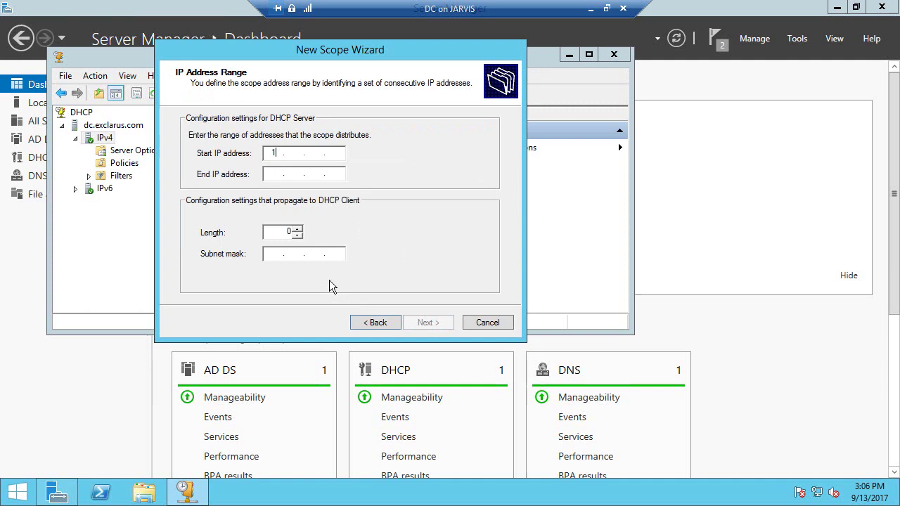
type("92 . 168 . 220")
key("Tab")
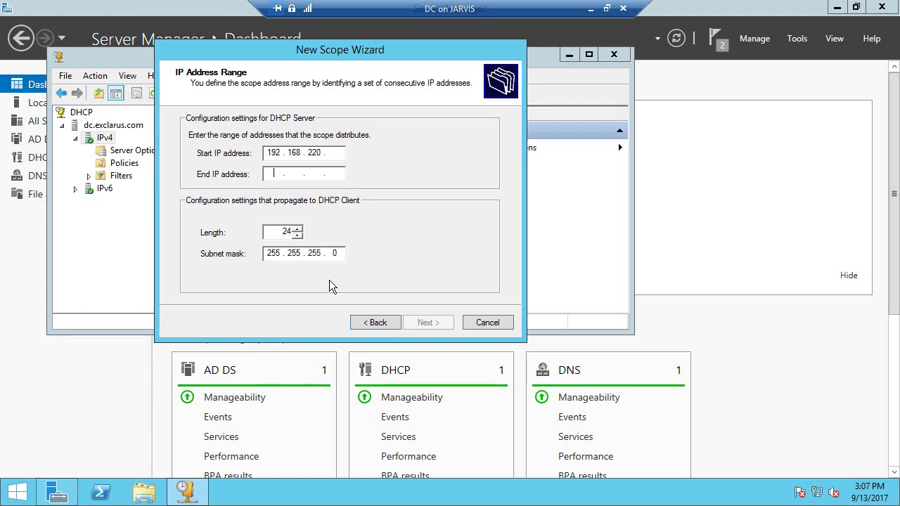
double_click(314, 153)
type("1.22")
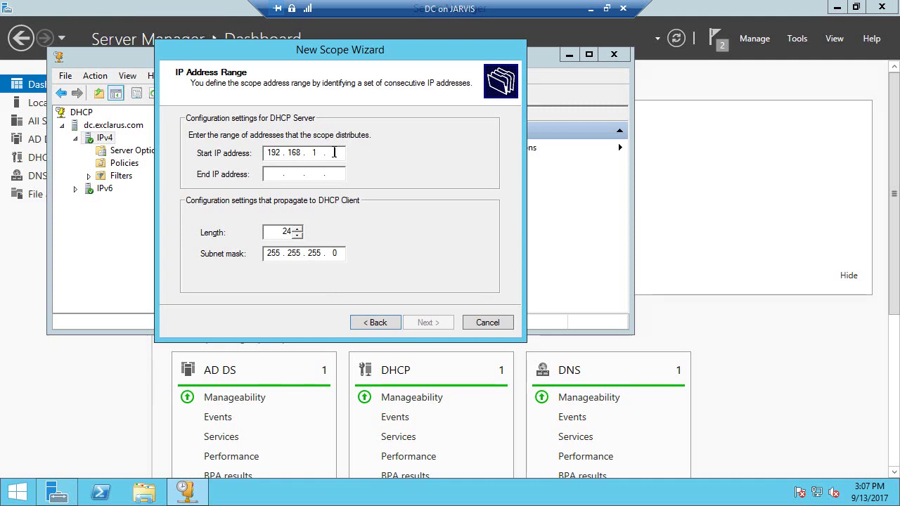
type("0")
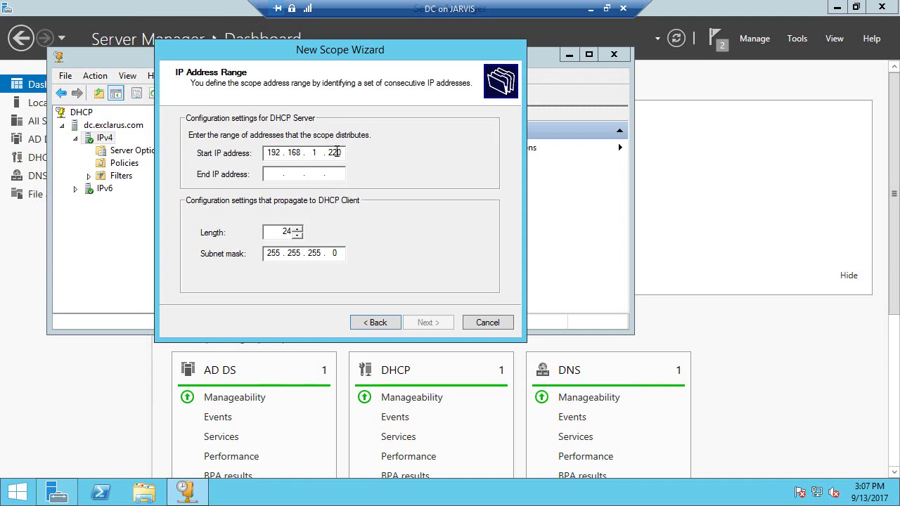
key("BackSpace")
key("BackSpace")
type("10")
Set the scope's end IP address to 192.168.1.230 and accept the address range.
left_click(271, 173)
type("192 . 1")
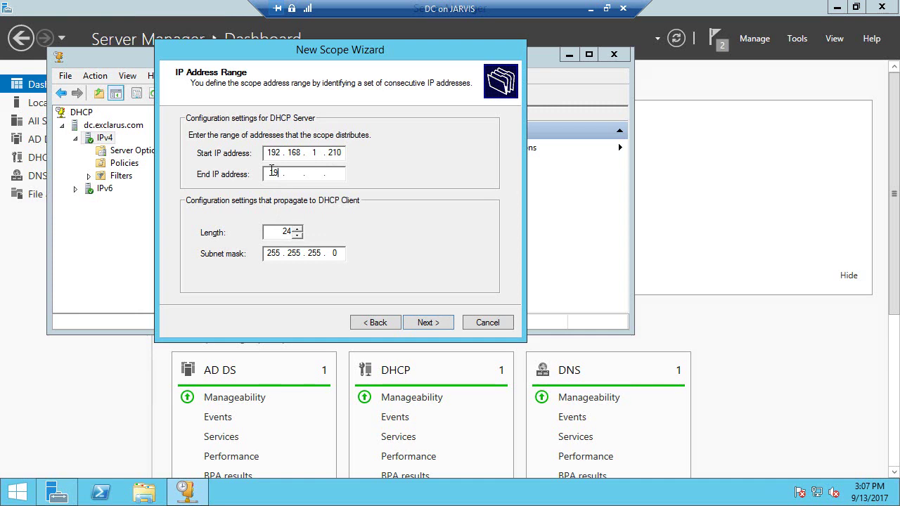
type("68 . 1 . 230")
left_click(422, 320)
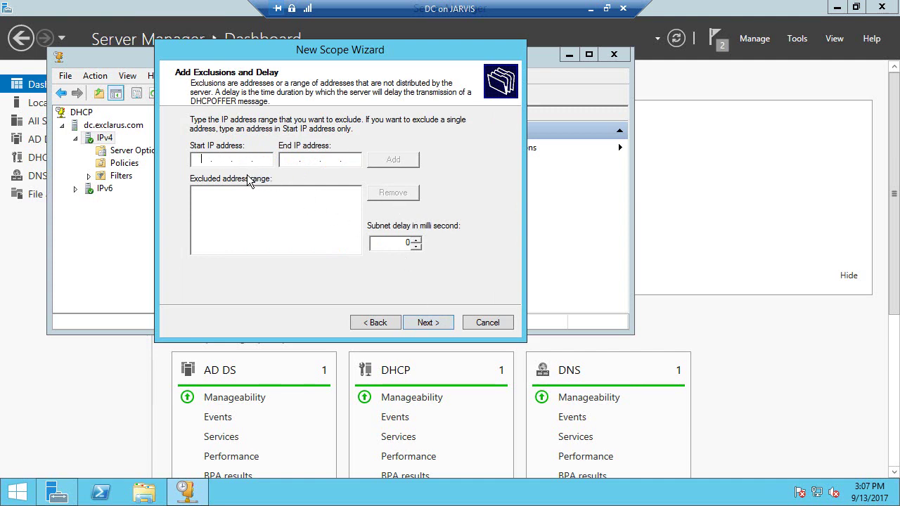
Skip exclusions, keep the default lease duration, and choose to configure the DHCP options now.
left_click(424, 321)
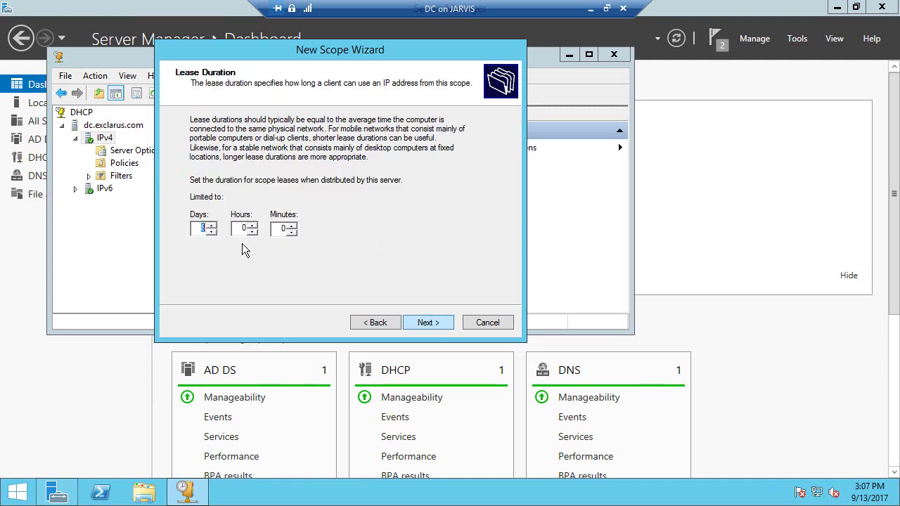
left_click(436, 326)
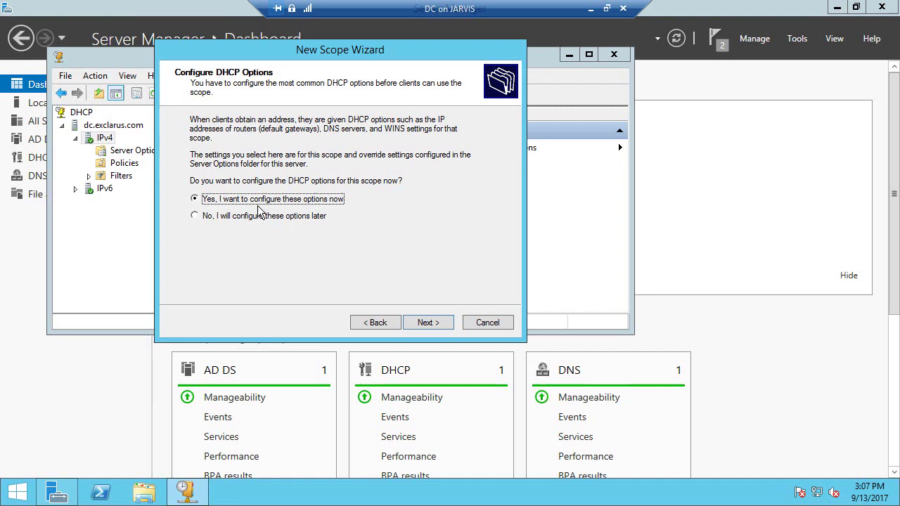
left_click(431, 324)
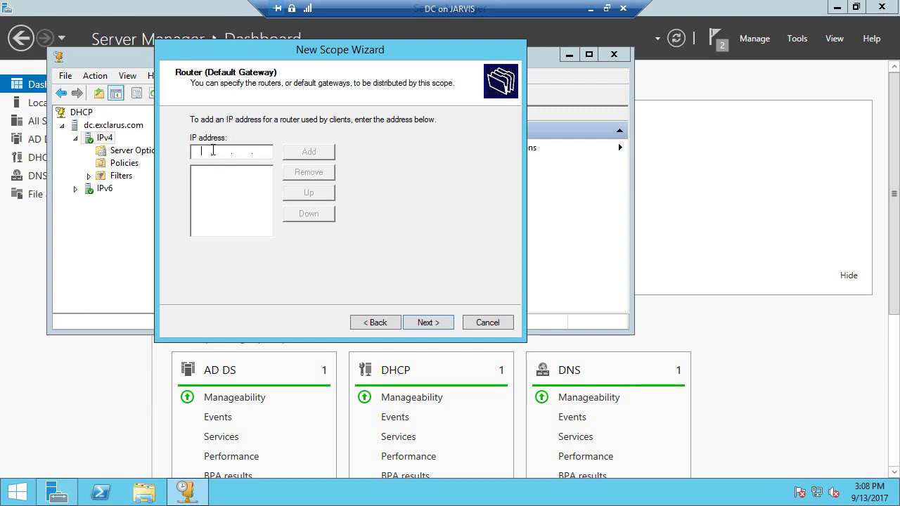
Add 192.168.1.1 as the scope's router (default gateway) and continue to the DNS settings.
type("19")
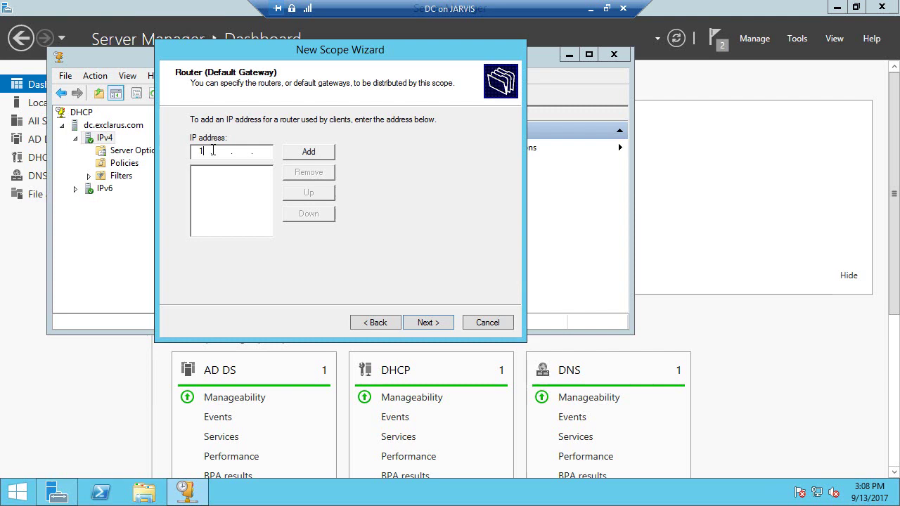
type("2 . 168 . 1 . ")
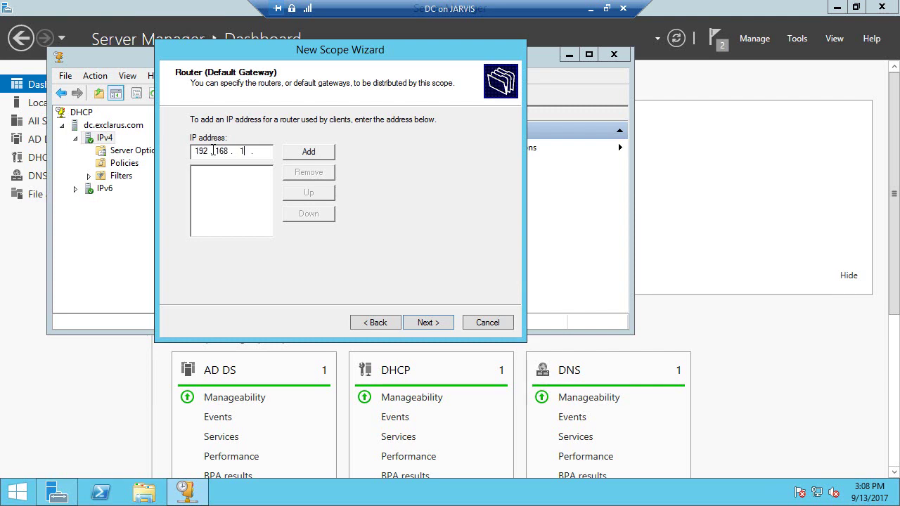
type("1")
left_click(309, 150)
left_click(427, 322)
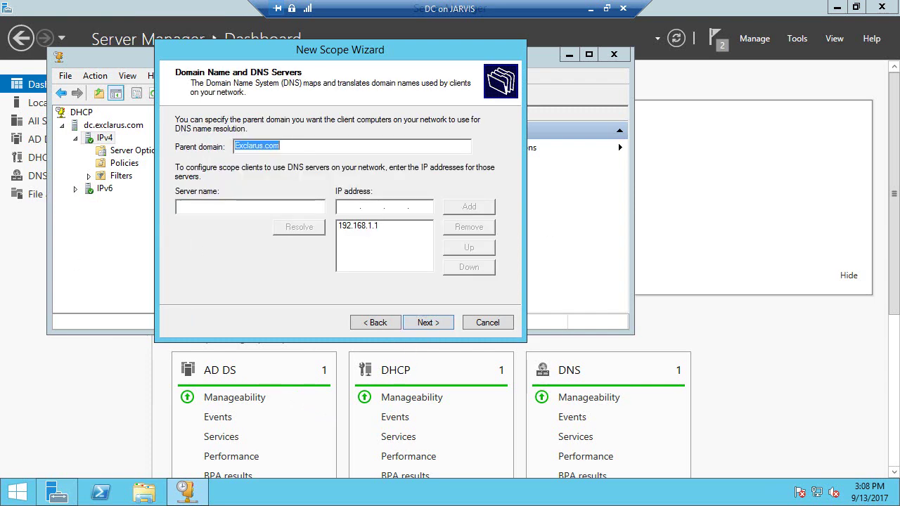
Check the DC server's IPv4 address on the DNS page of Server Manager.
left_click(357, 225)
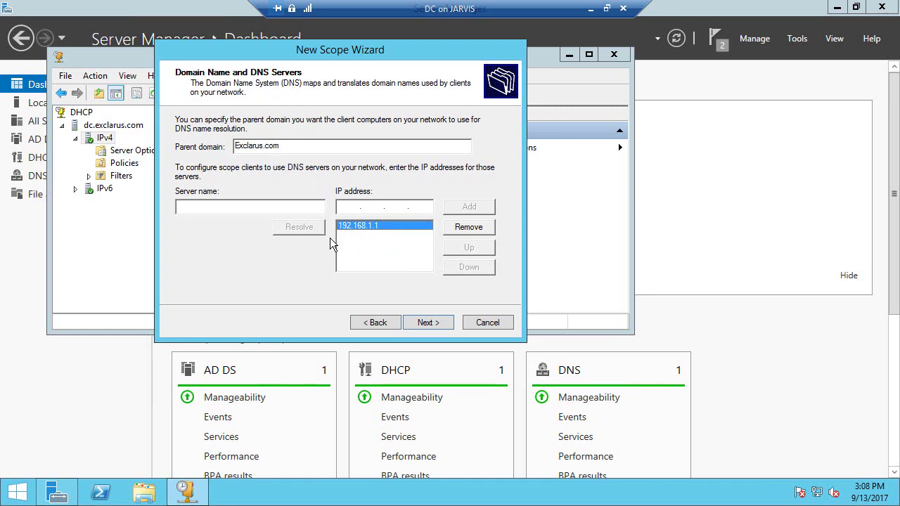
left_click(143, 387)
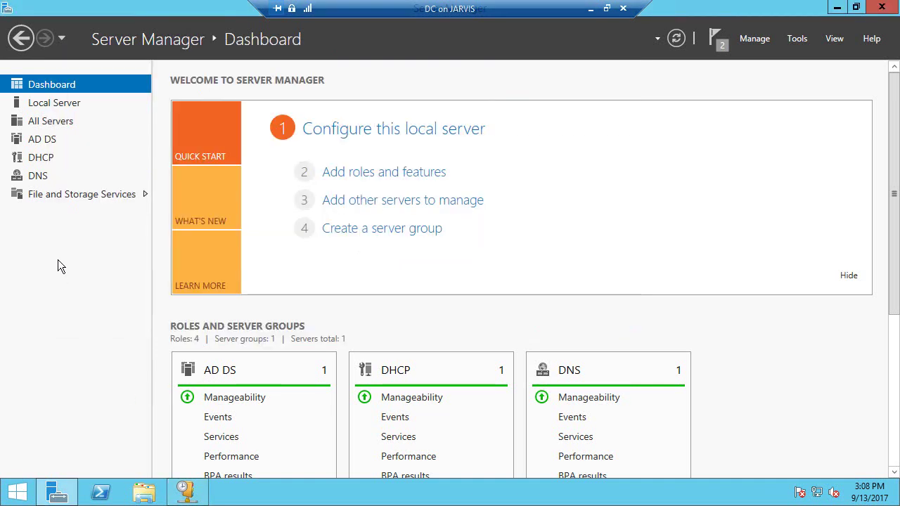
left_click(38, 175)
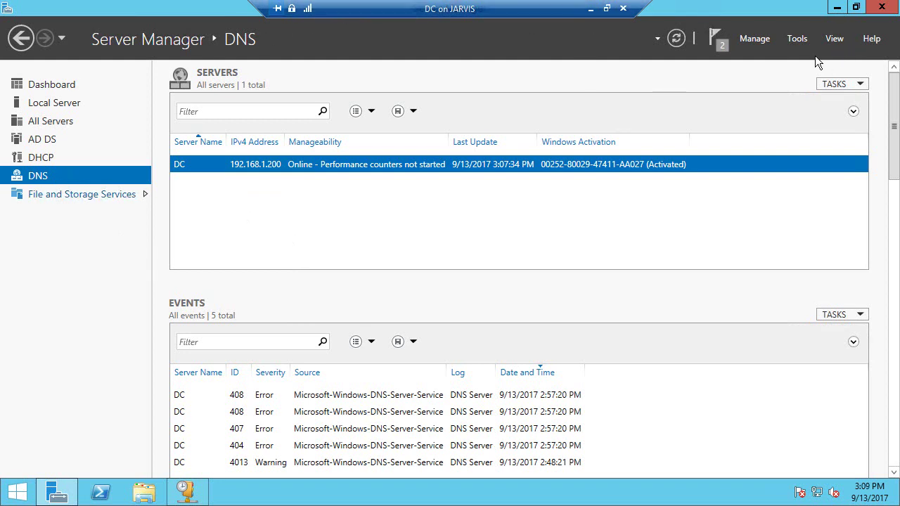
left_click(590, 9)
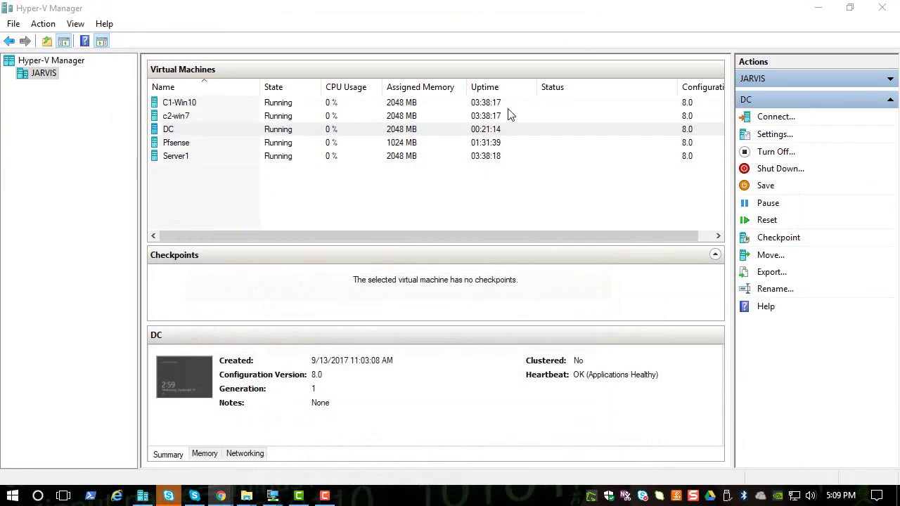
right_click(176, 131)
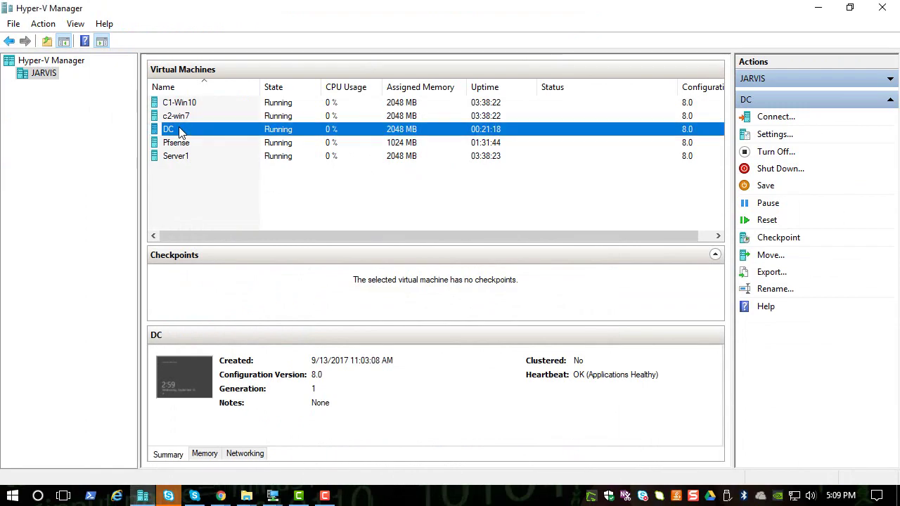
left_click(189, 135)
left_click(198, 29)
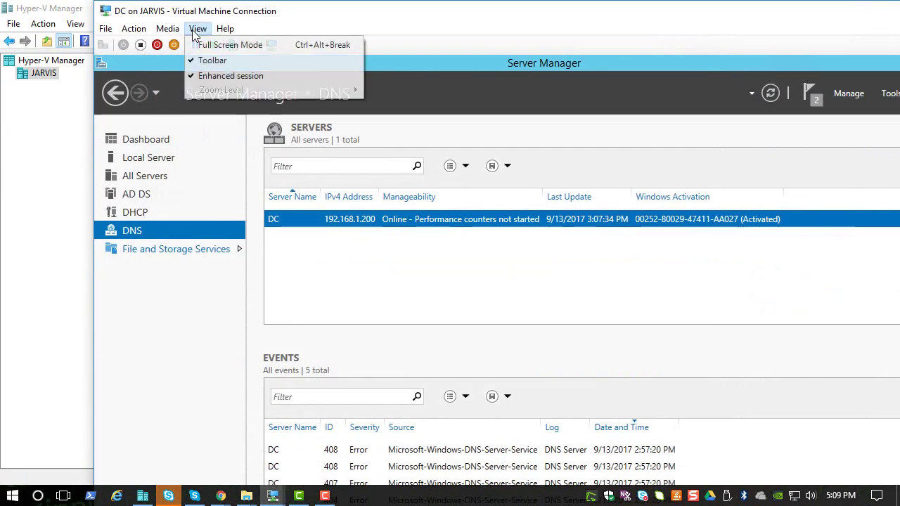
left_click(211, 44)
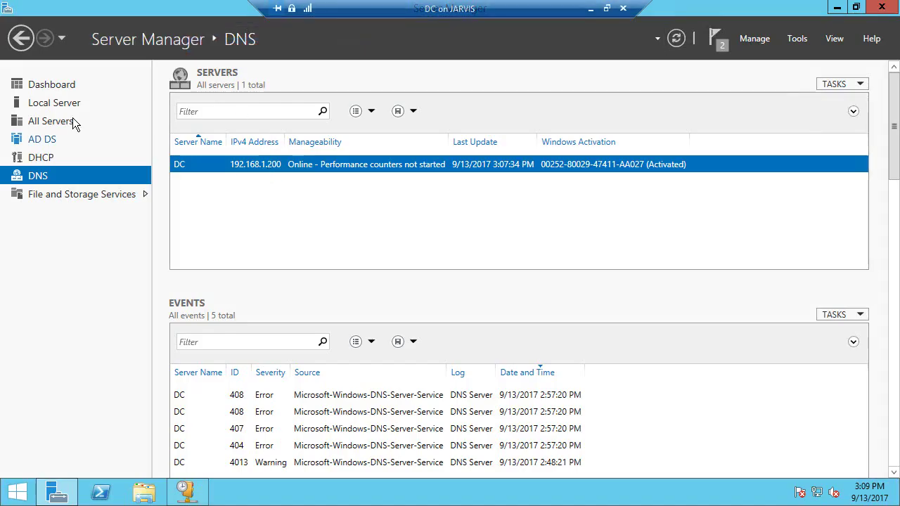
Return to the New Scope Wizard, remove the listed DNS server and add 192.168.1.200 in its place.
left_click(184, 490)
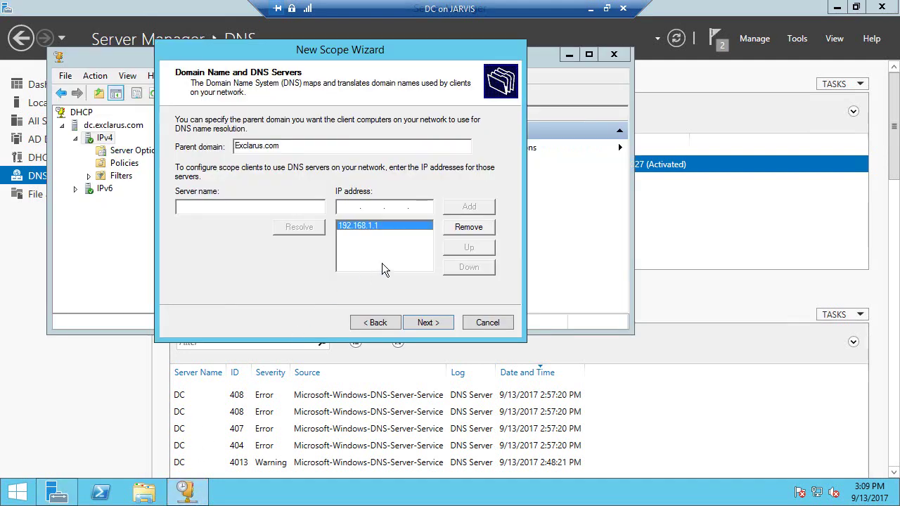
left_click(458, 226)
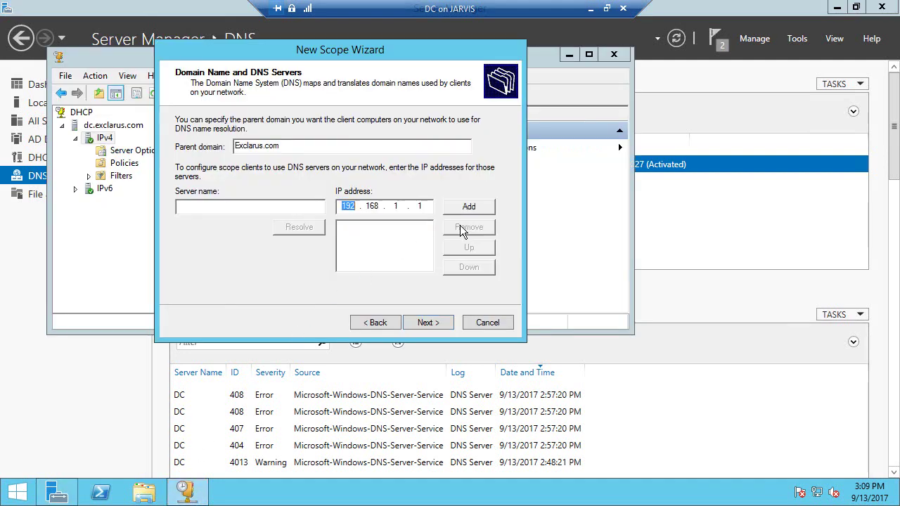
left_click(394, 208)
left_click_drag(415, 207, 428, 204)
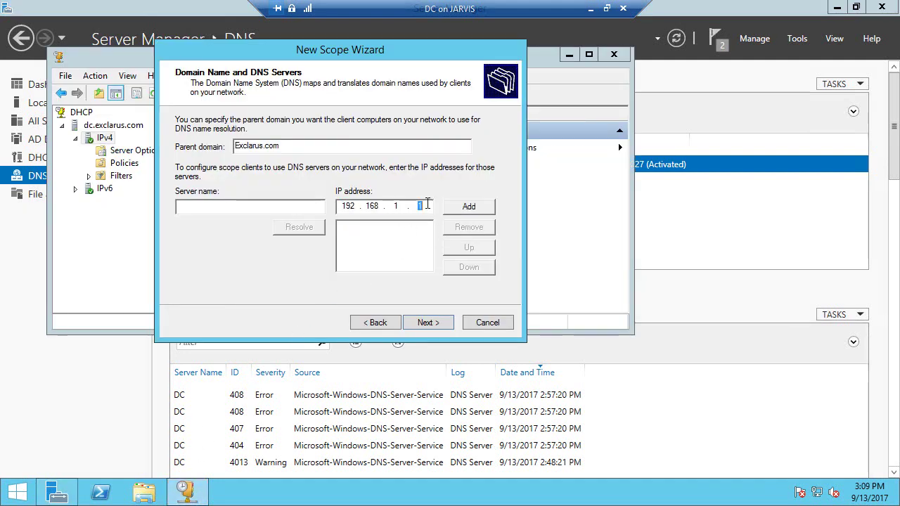
type("200")
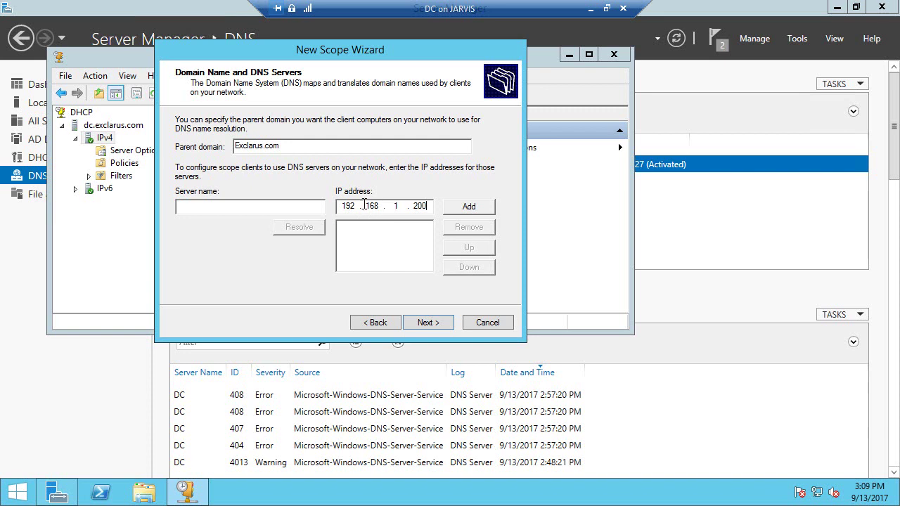
left_click(343, 206)
key("shift+End")
left_click(426, 322)
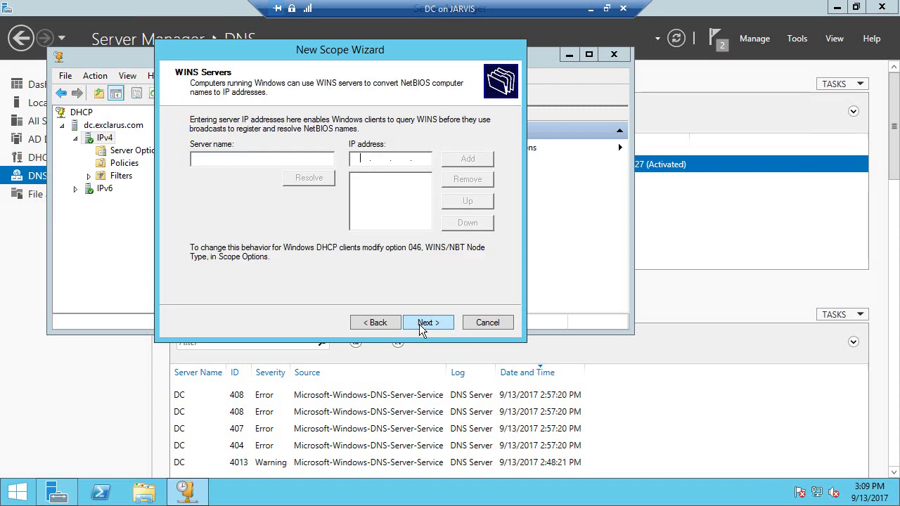
left_click(377, 323)
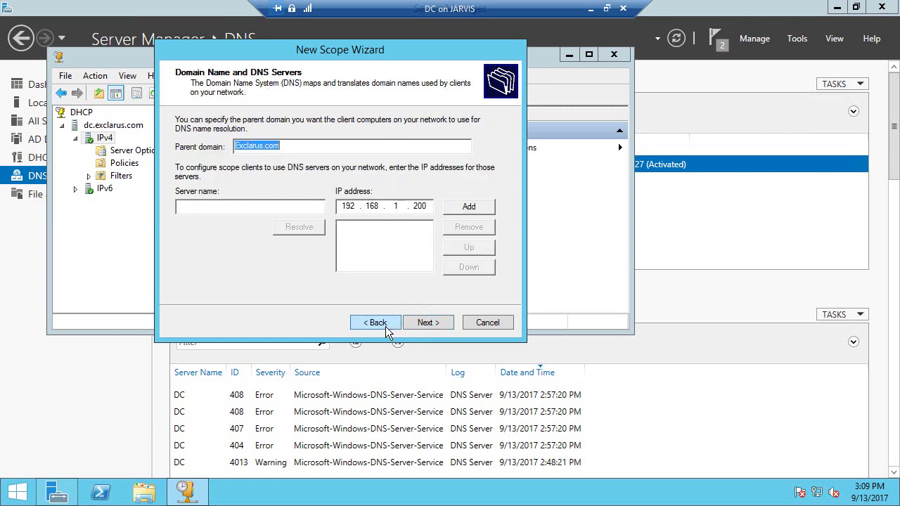
left_click(466, 206)
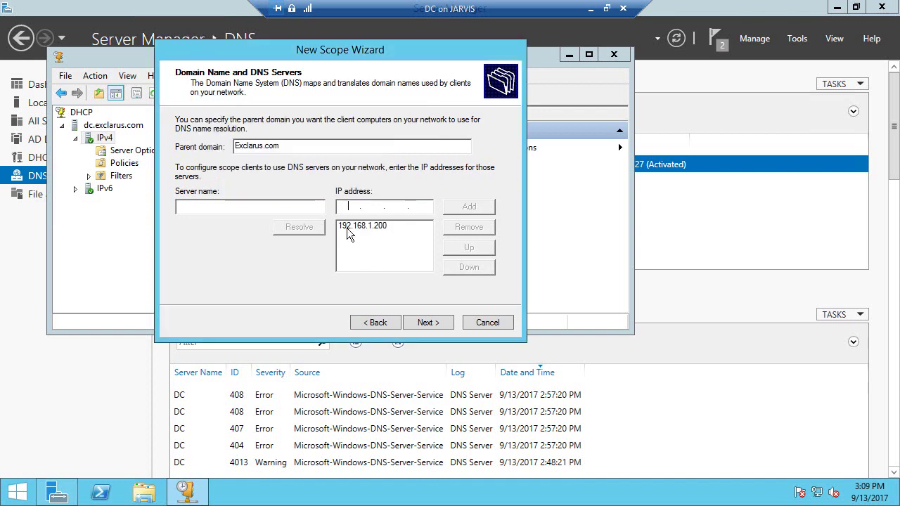
Accept the DNS server entry, leave the WINS servers empty, activate the scope now and finish the New Scope Wizard.
left_click(347, 227)
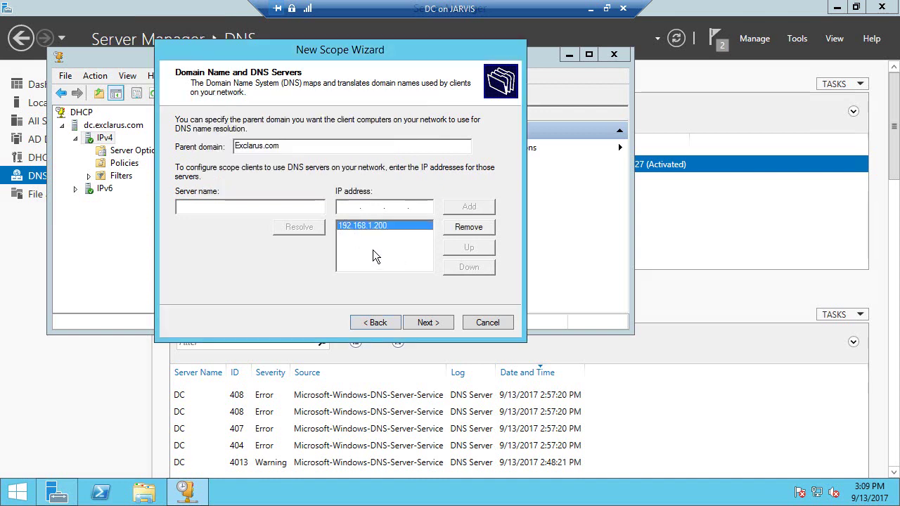
left_click(420, 320)
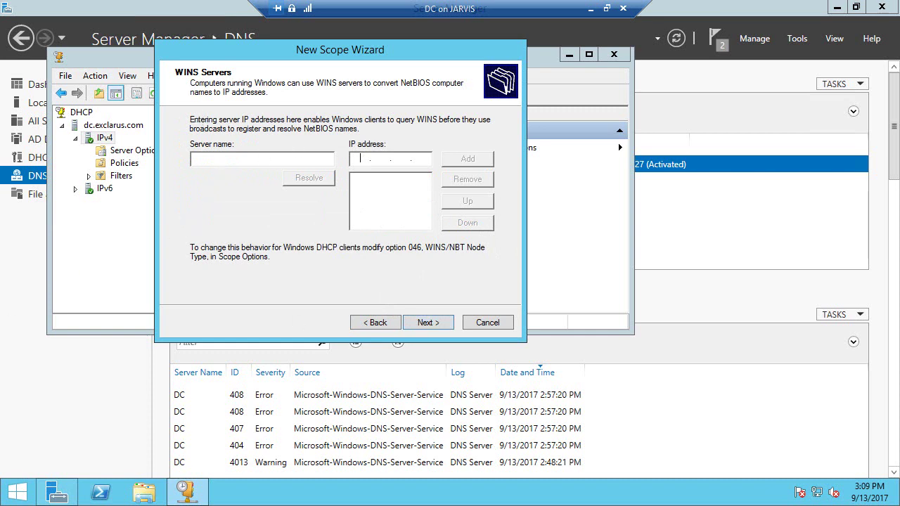
left_click(432, 324)
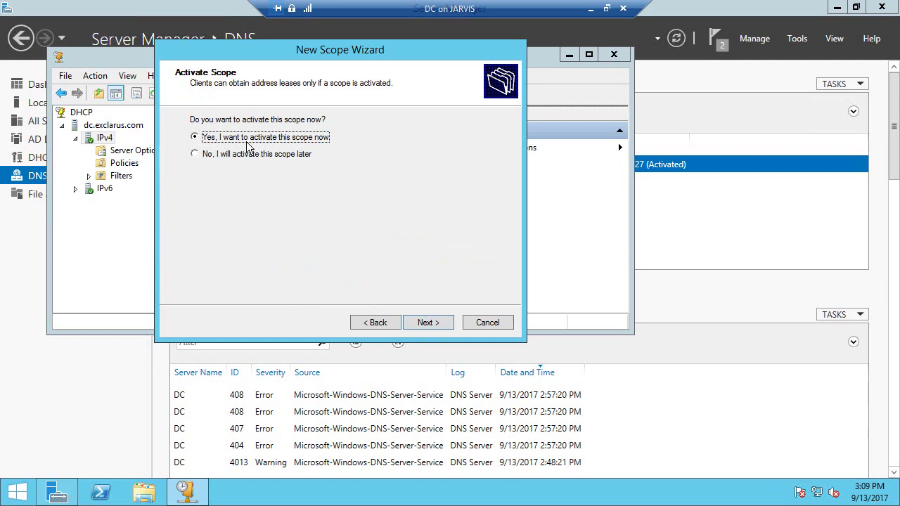
left_click(438, 324)
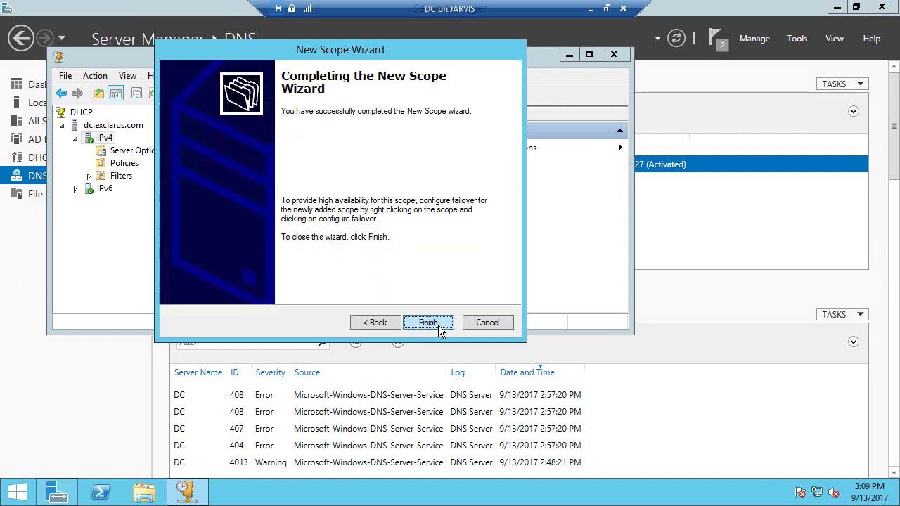
left_click(442, 323)
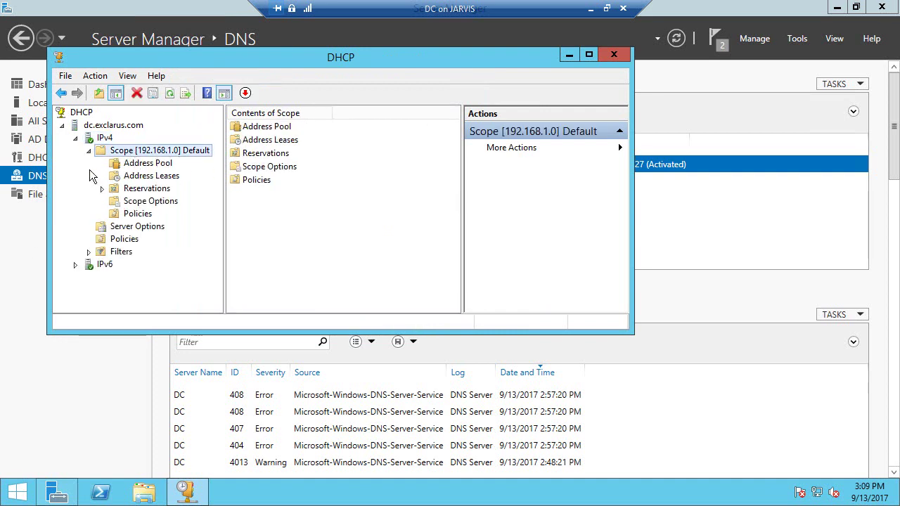
Examine the Default scope's reservations, its address pool entry and the commands available for the scope.
left_click(153, 188)
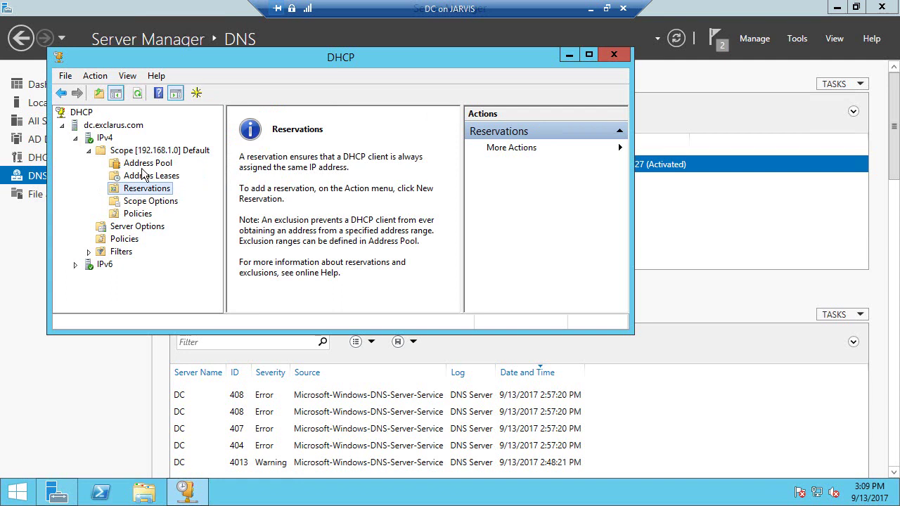
left_click(144, 166)
left_click(256, 128)
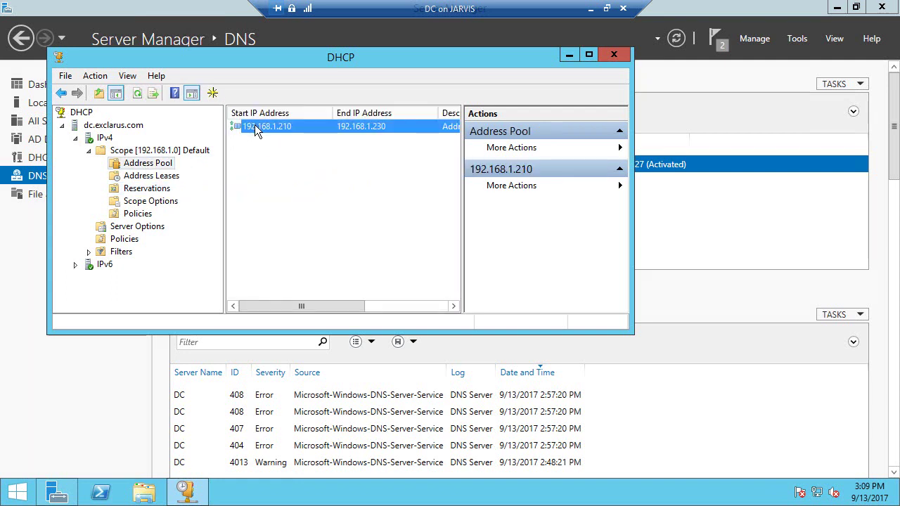
right_click(256, 128)
left_click(254, 156)
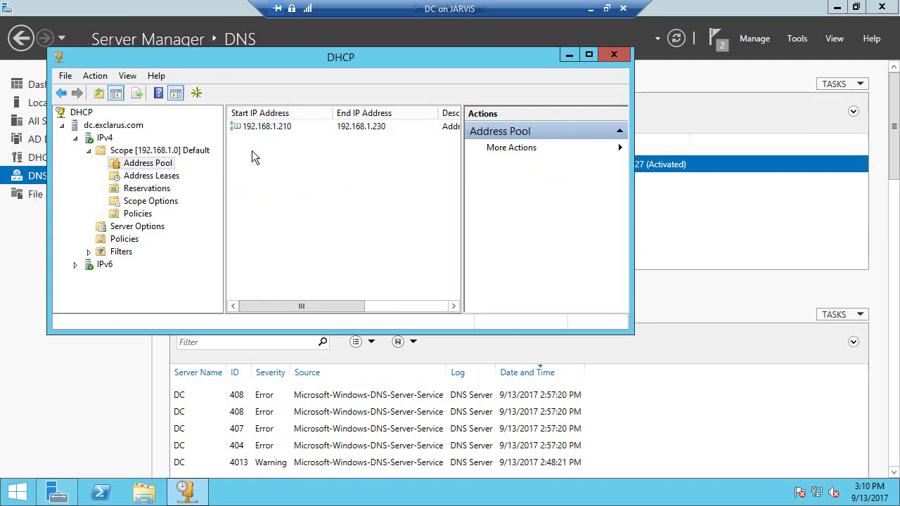
right_click(156, 165)
left_click(155, 152)
right_click(154, 152)
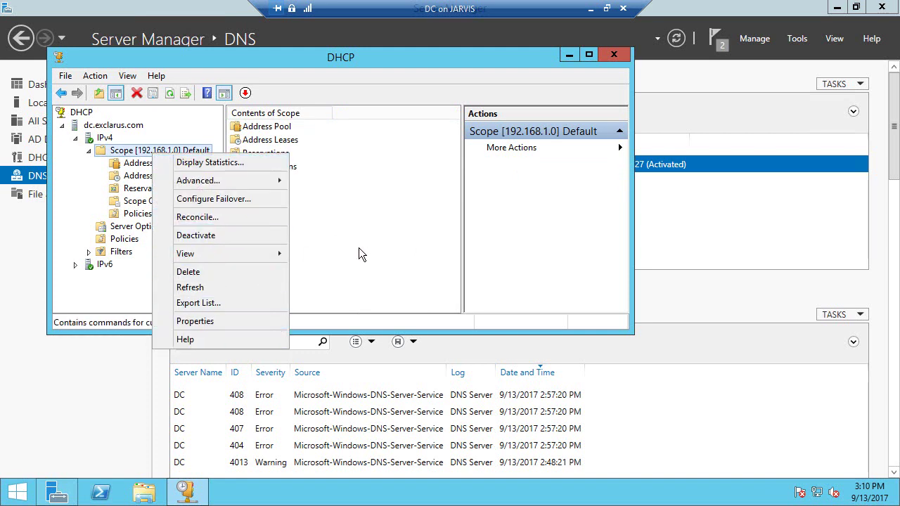
left_click(267, 188)
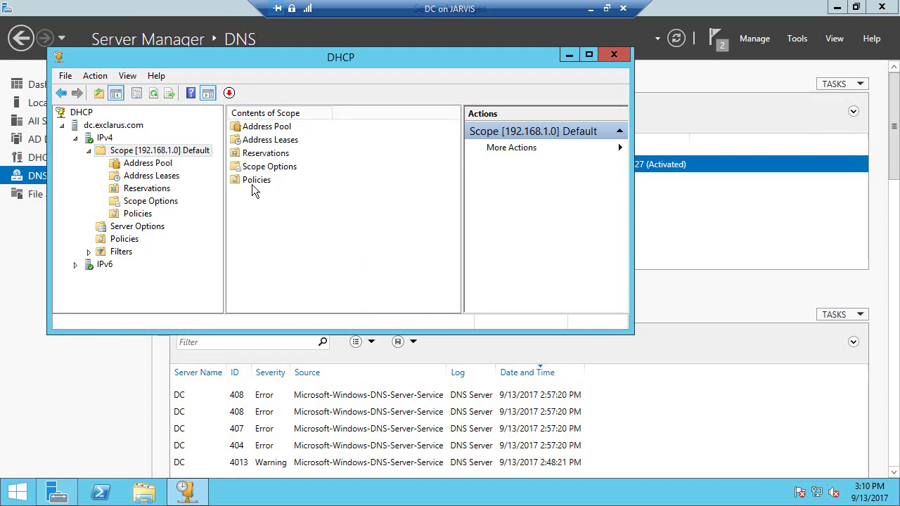
Check the Default scope's address leases and address pool range, and close the DHCP console.
left_click(147, 163)
left_click(151, 175)
left_click(149, 163)
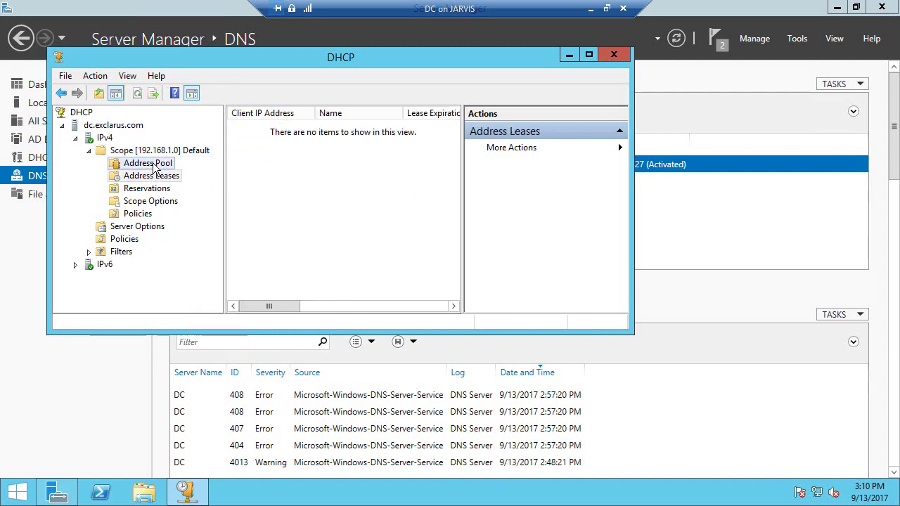
left_click(276, 125)
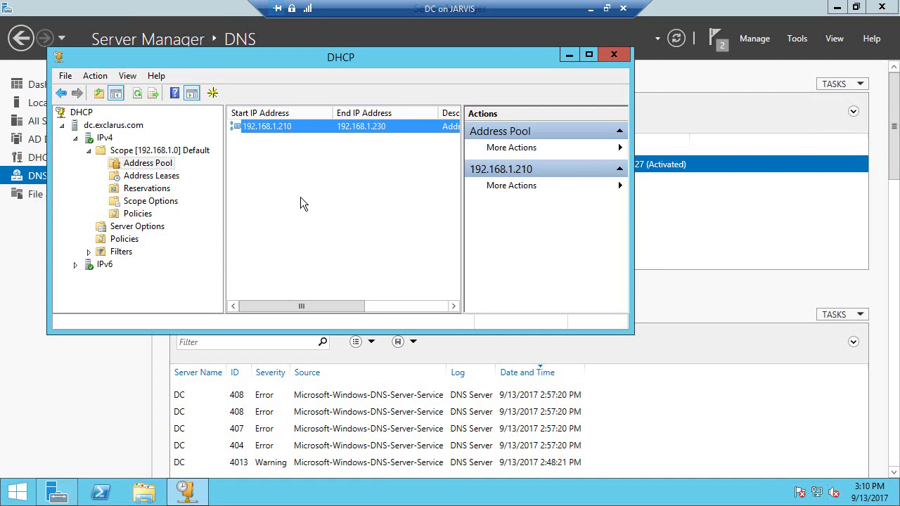
left_click(614, 55)
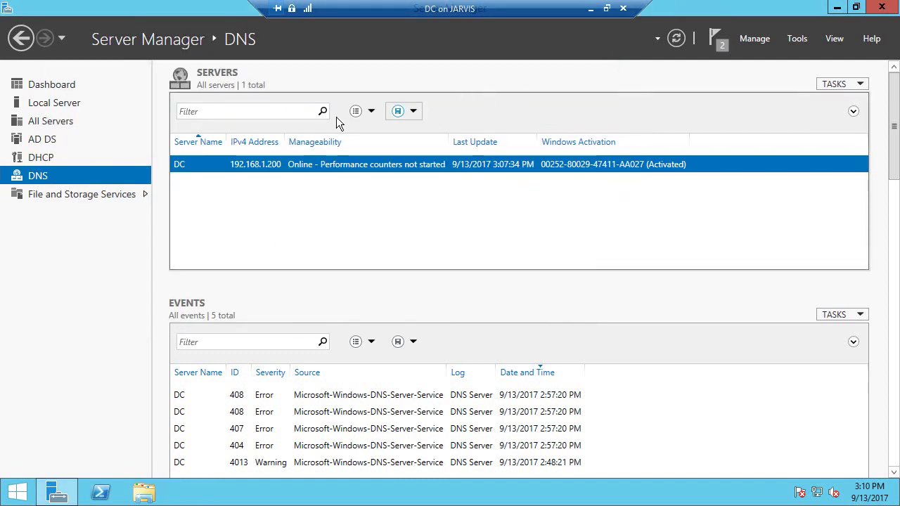
Open Active Directory Users and Computers from Server Manager and examine the Users and Computers containers of the Exclarus.com domain.
left_click(55, 157)
left_click(61, 120)
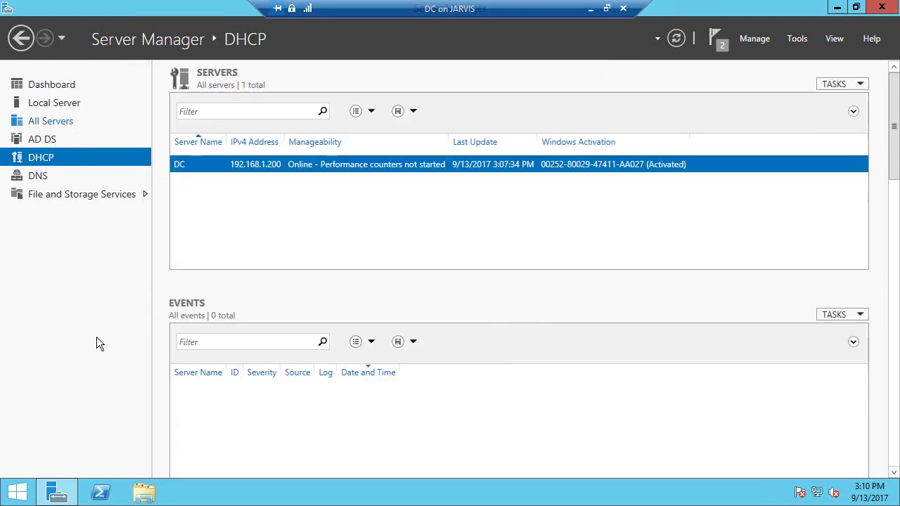
left_click(796, 38)
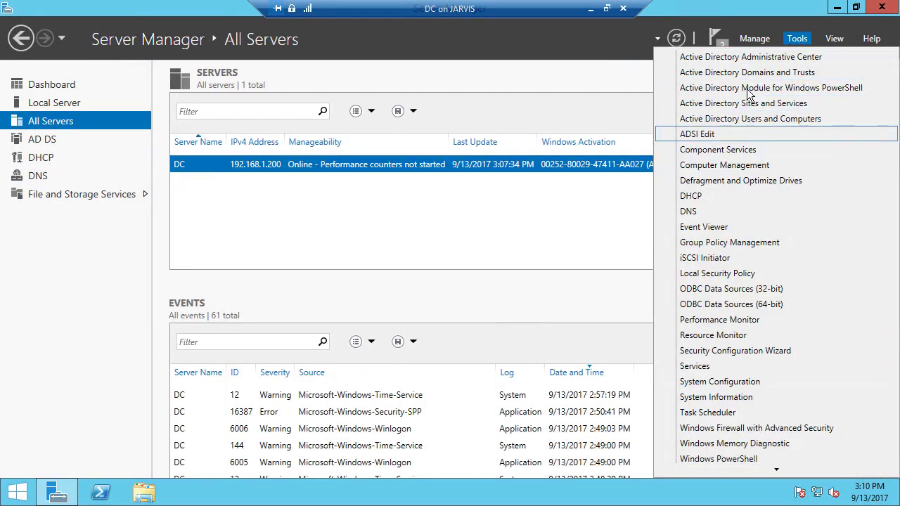
left_click(754, 118)
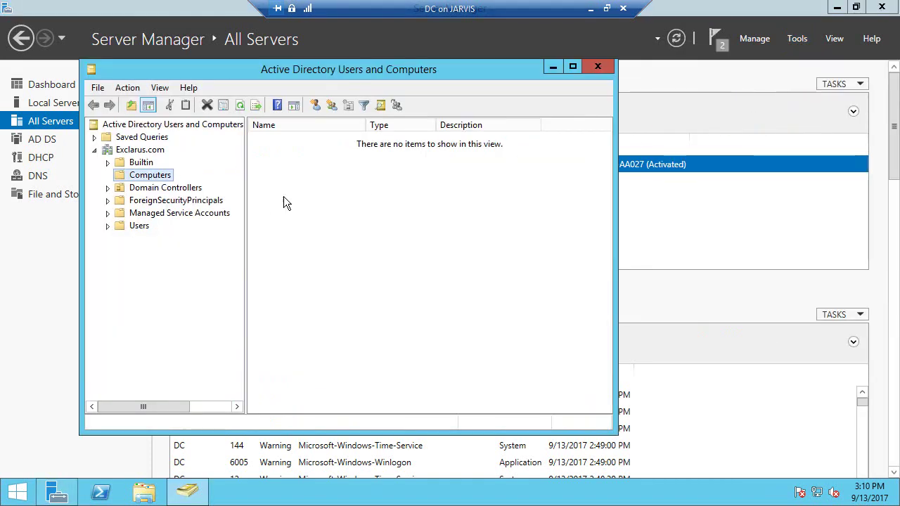
left_click(137, 226)
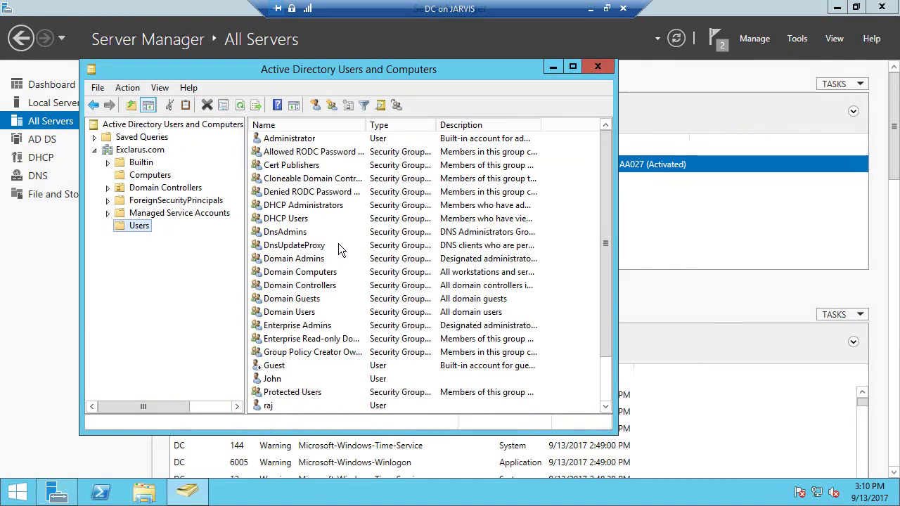
left_click(153, 176)
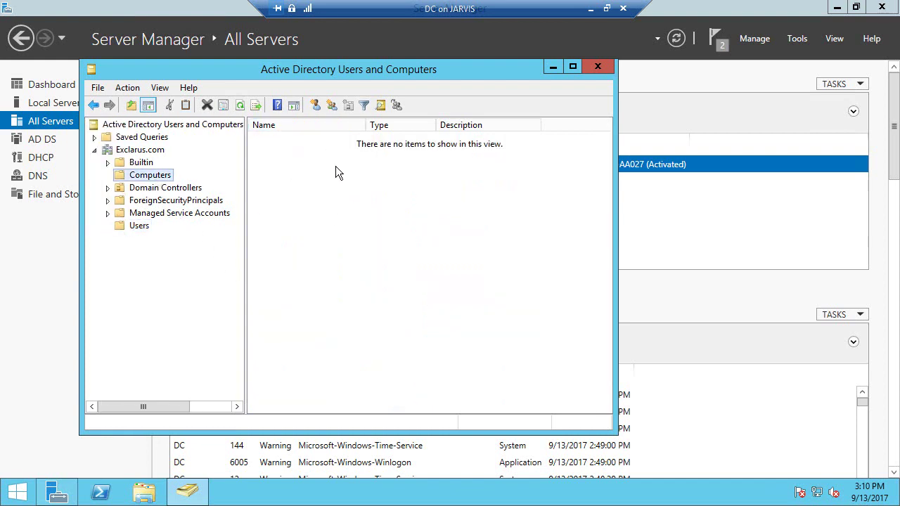
left_click(393, 249)
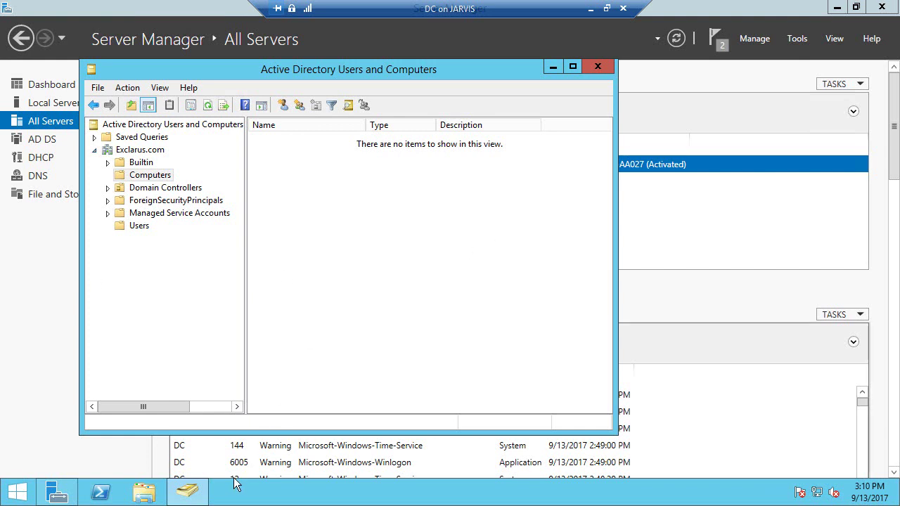
Minimize the DC session to switch to Hyper-V Manager and look over the Server1, C1-Win10 and c2-win7 virtual machines.
left_click(590, 9)
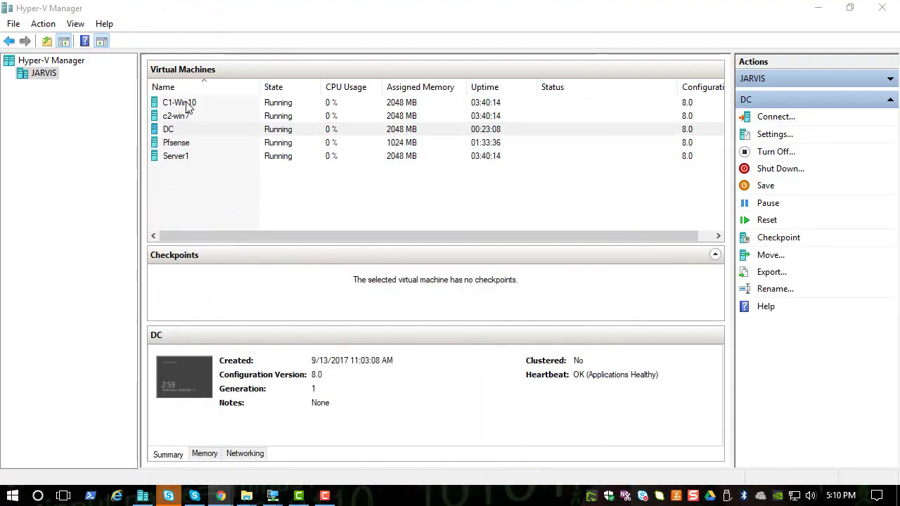
left_click(186, 156)
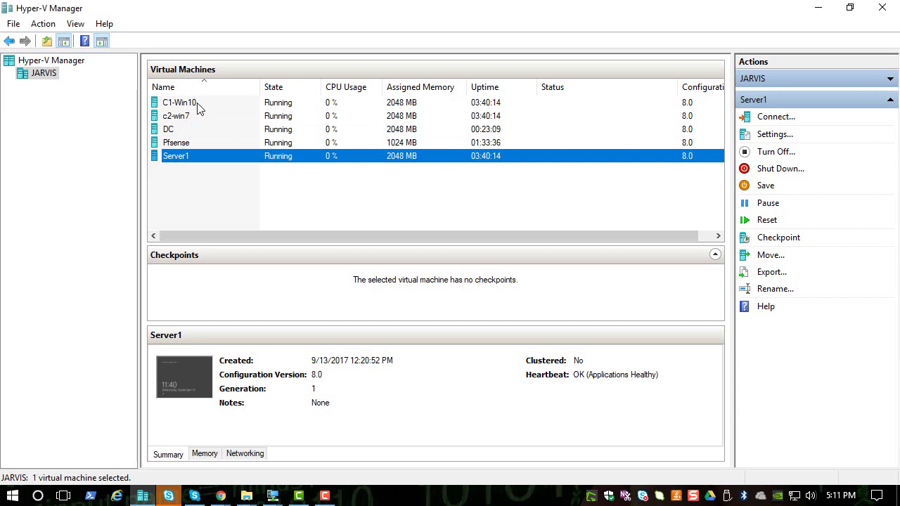
left_click(198, 104)
left_click(195, 118)
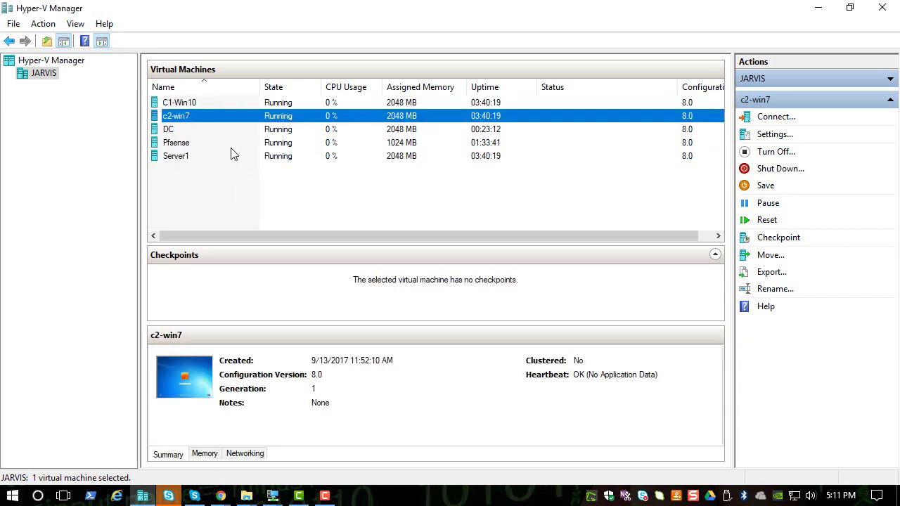